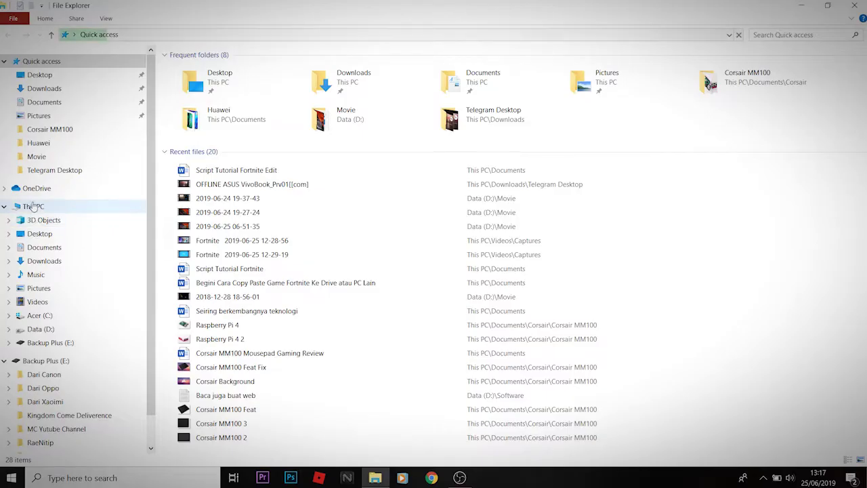
# - Copy the Fortnite folder from D:\Program Files\Epic Games
pyautogui.click(34, 207)
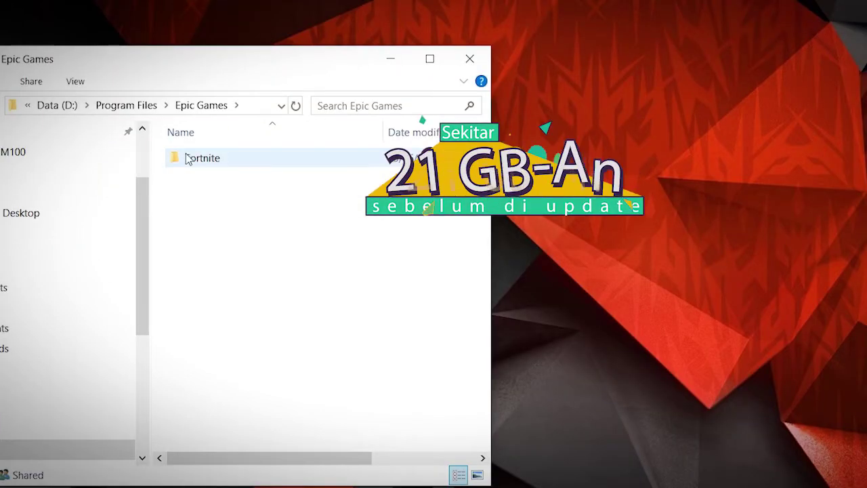
pyautogui.click(201, 161)
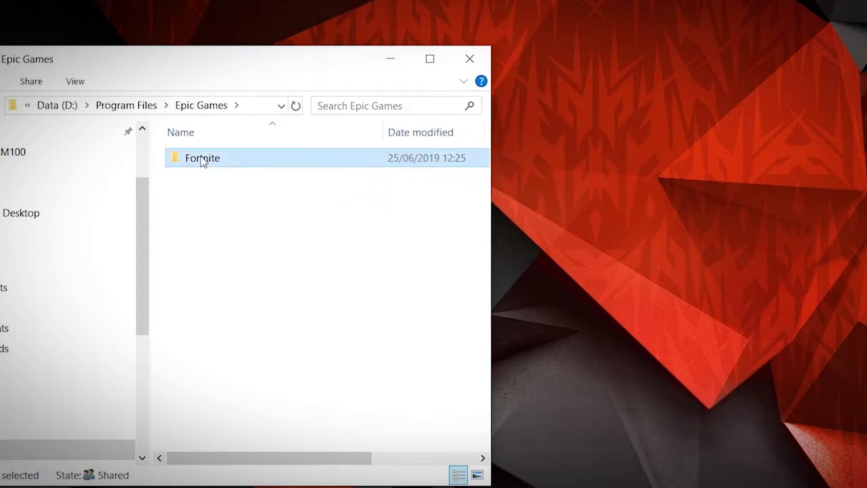
pyautogui.rightClick(202, 161)
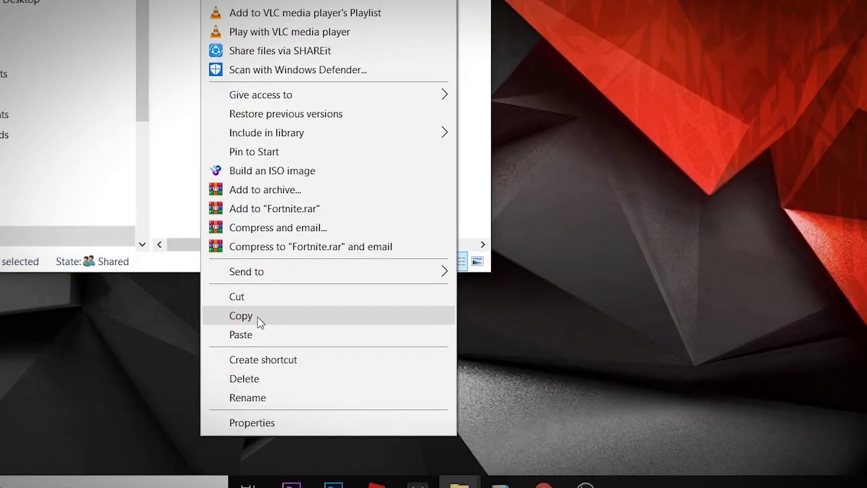
pyautogui.click(258, 317)
# - Paste the copied Fortnite folder into the empty Game folder on the Backup Plus (E:) drive
pyautogui.moveTo(375, 477)
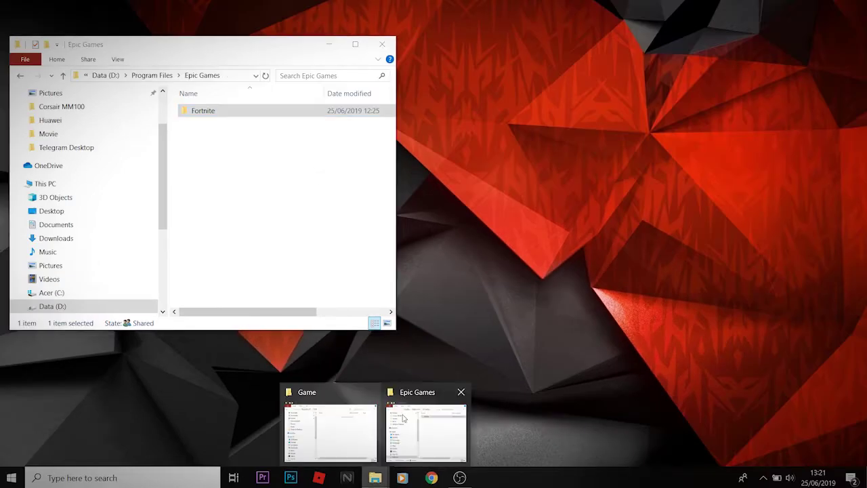
pyautogui.click(316, 422)
pyautogui.rightClick(600, 139)
pyautogui.click(547, 123)
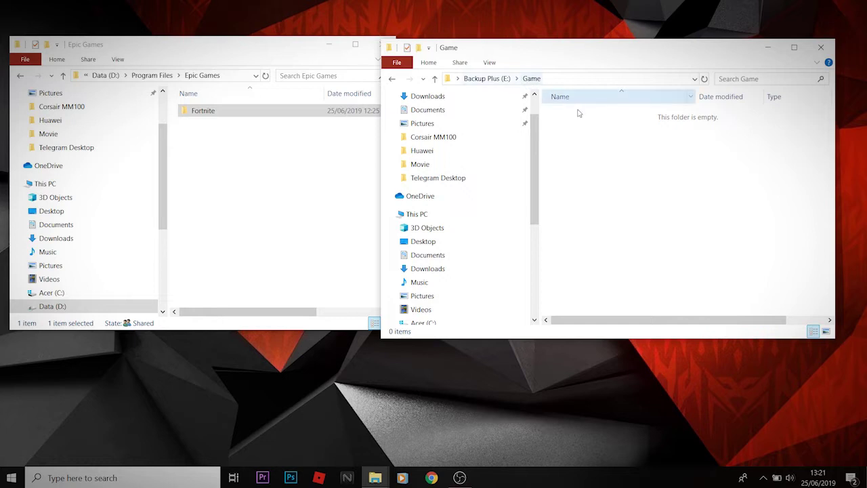
pyautogui.rightClick(604, 152)
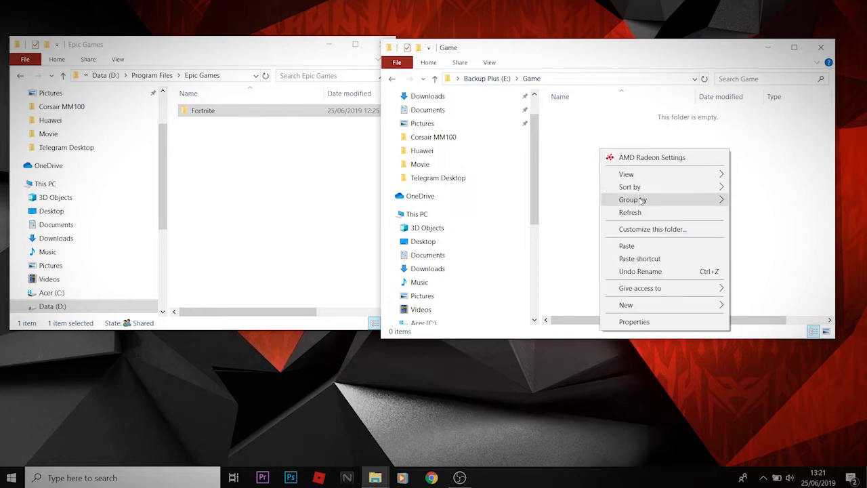
pyautogui.click(645, 248)
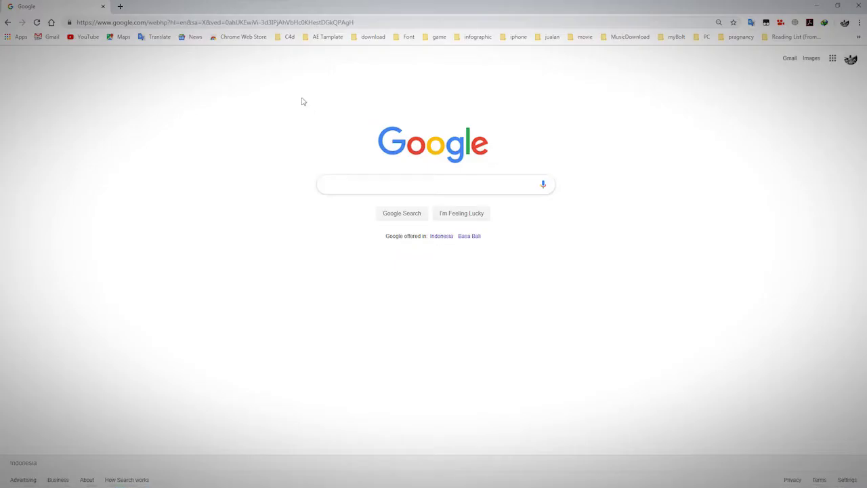
# - Search Google in Chrome for "epic games launcher"
pyautogui.write('pic game')
pyautogui.press('Down')
pyautogui.press('Down')
pyautogui.press('Return')
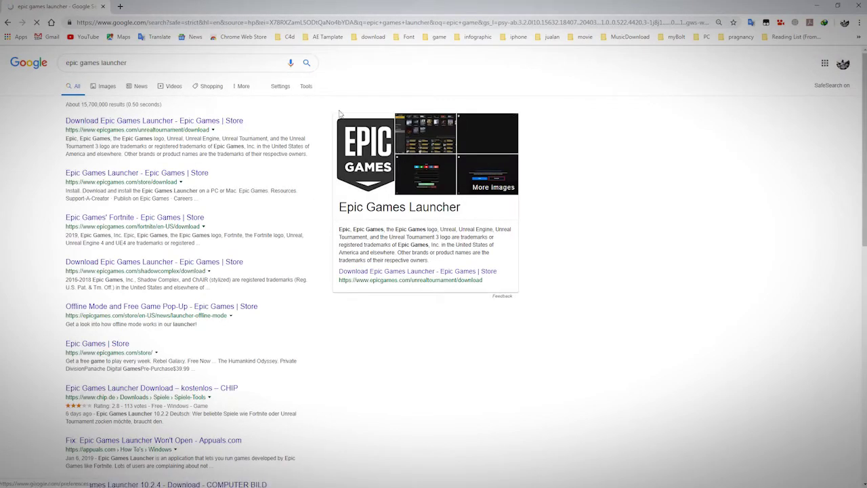
# - Open the epicgames.com/unrealtournament/download page from the results and download the Windows version of the Epic Games Launcher
pyautogui.click(434, 272)
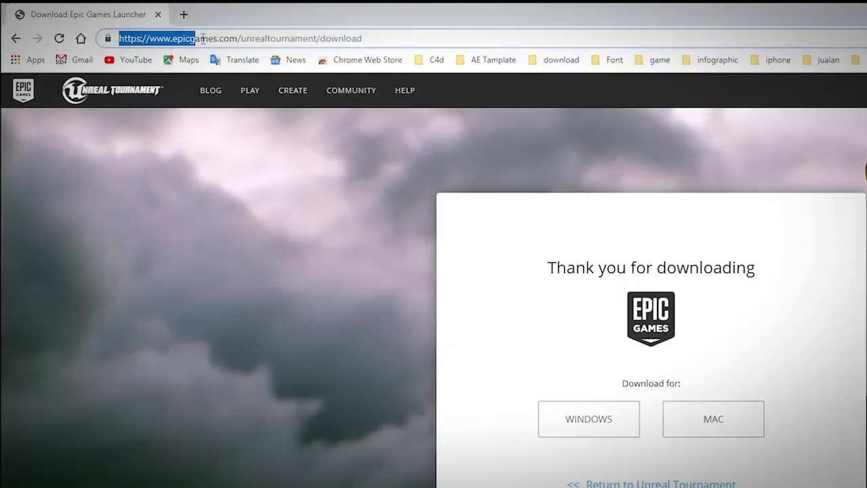
pyautogui.moveTo(212, 39); pyautogui.dragTo(281, 38)
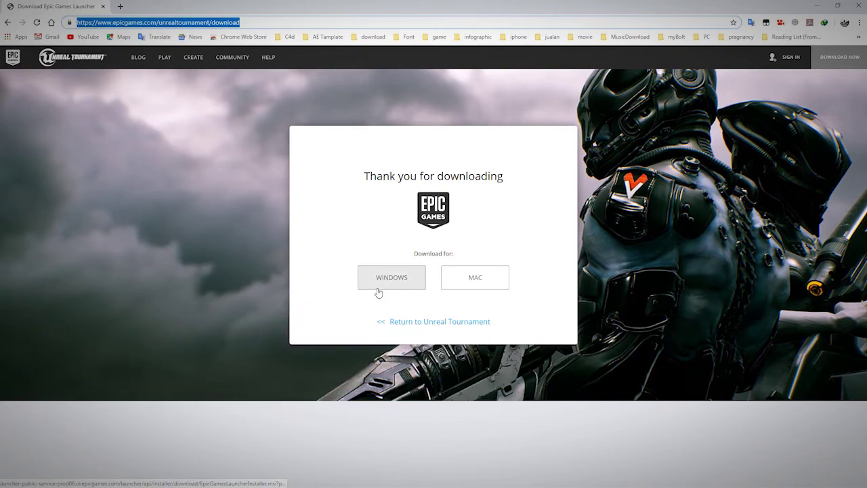
pyautogui.click(415, 282)
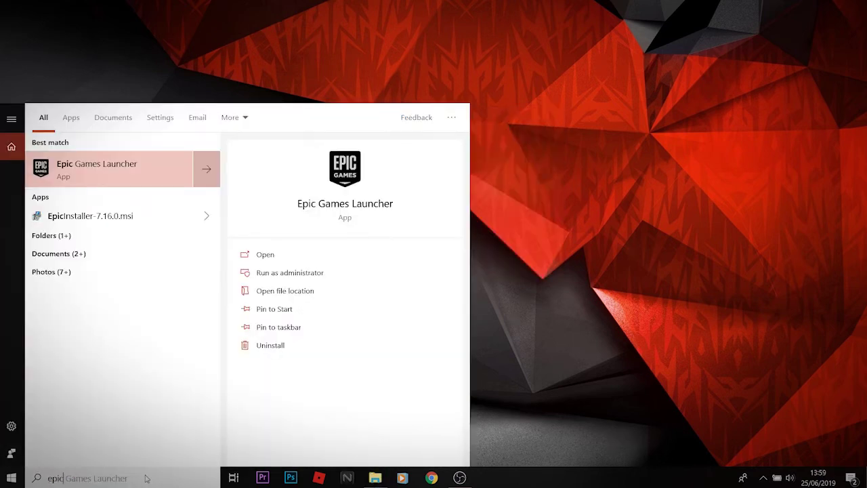
# - Launch the Epic Games Launcher and sign in with the account's e-mail and password
pyautogui.press('Return')
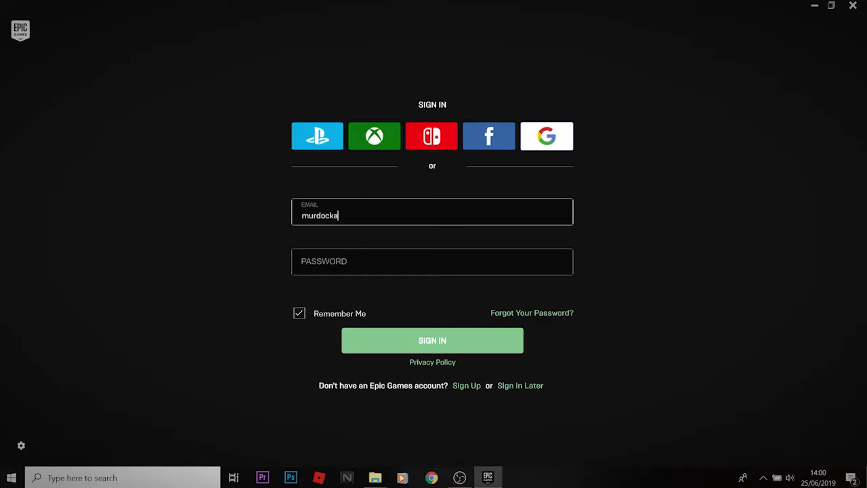
pyautogui.write('l.com')
pyautogui.press('Tab')
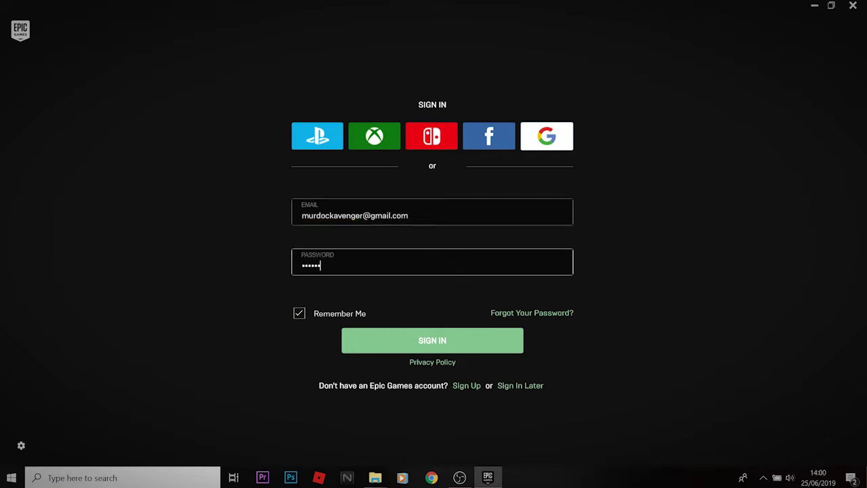
pyautogui.press('Return')
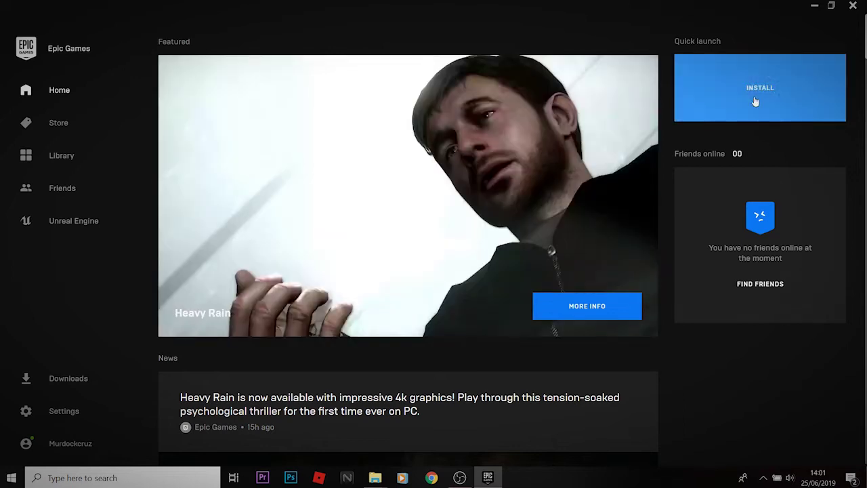
# - Start installing Fortnite in d:\Program Files\Epic Games, checking the folder choice without changing it
pyautogui.click(755, 102)
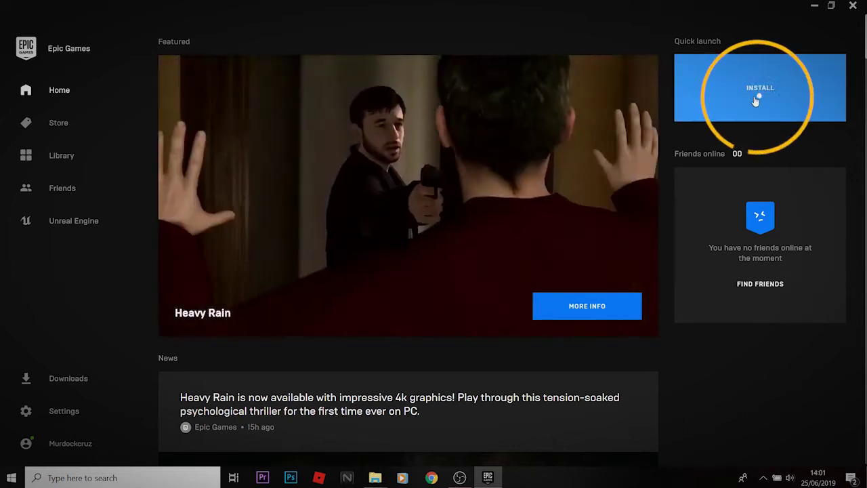
pyautogui.click(756, 101)
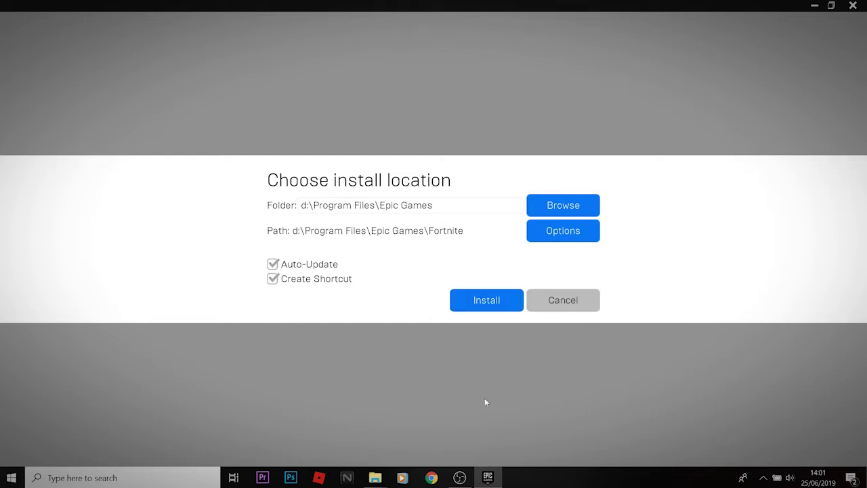
pyautogui.click(561, 204)
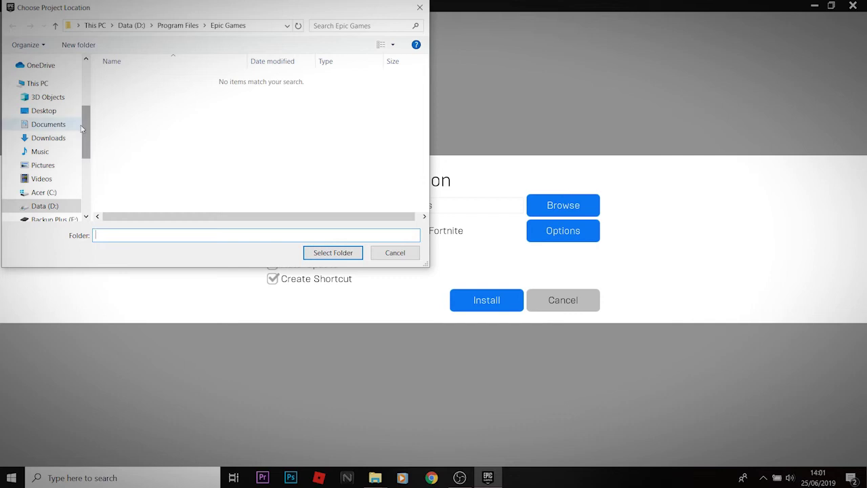
pyautogui.moveTo(86, 138)
pyautogui.mouseDown()
pyautogui.moveTo(87, 163)
pyautogui.moveTo(89, 122)
pyautogui.moveTo(90, 135)
pyautogui.mouseUp()
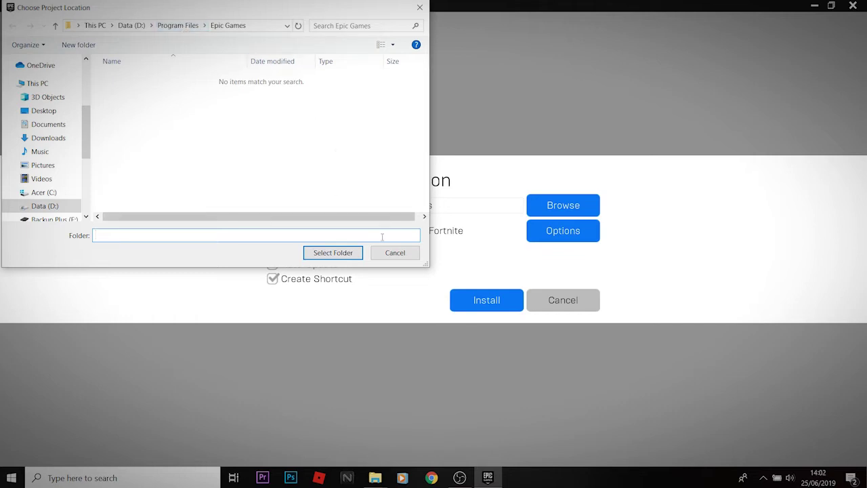
pyautogui.click(392, 255)
pyautogui.click(501, 302)
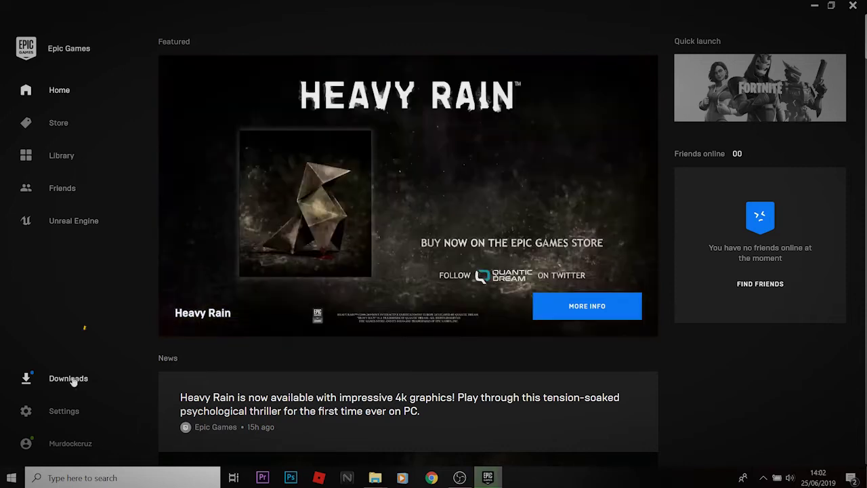
# - Cancel the running Fortnite installation among the downloads and close the launcher
pyautogui.click(71, 379)
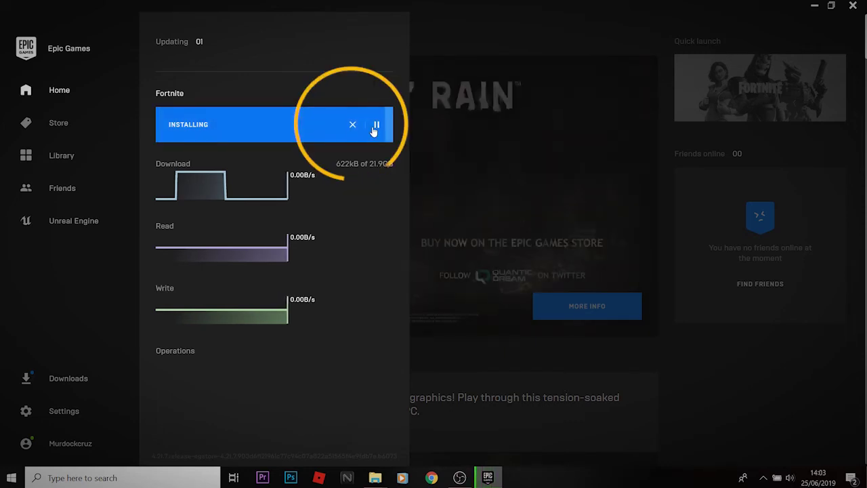
pyautogui.click(353, 128)
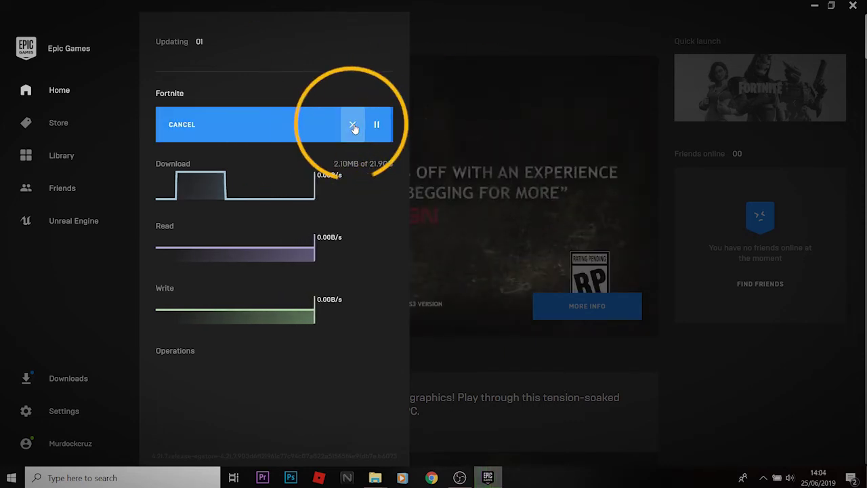
pyautogui.click(621, 230)
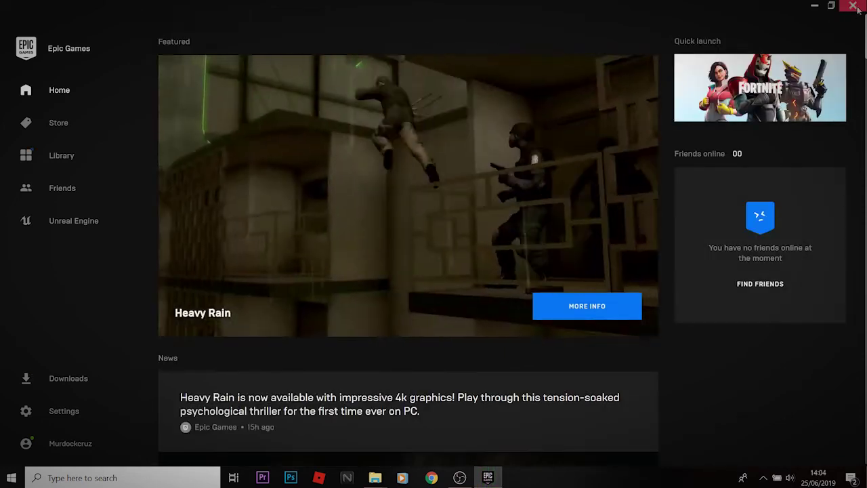
pyautogui.hotkey('alt', 'F4')
# - Cut the backed-up Fortnite folder from D:\Games\Game in File Explorer
pyautogui.click(375, 477)
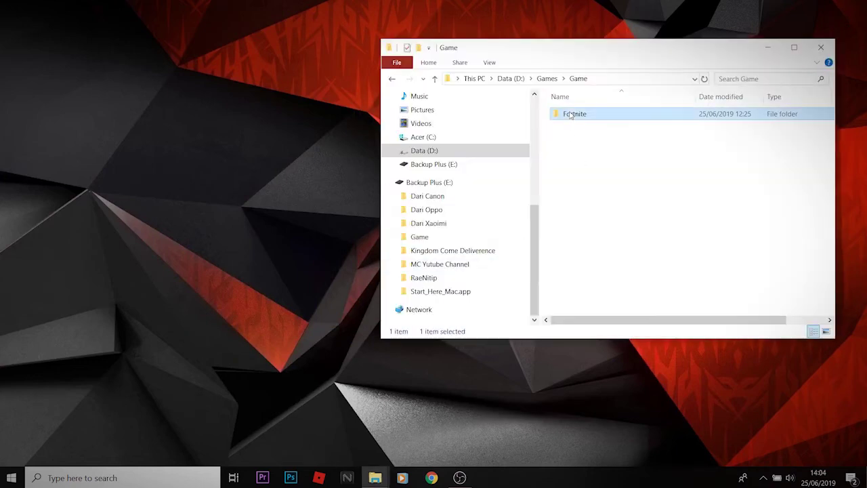
pyautogui.rightClick(568, 114)
pyautogui.click(596, 362)
pyautogui.moveTo(470, 55); pyautogui.dragTo(40, 52)
# - Paste the Fortnite folder into D:\Program Files\Epic Games, replace the files with the same names, and minimize the folder window
pyautogui.moveTo(375, 477)
pyautogui.click(416, 430)
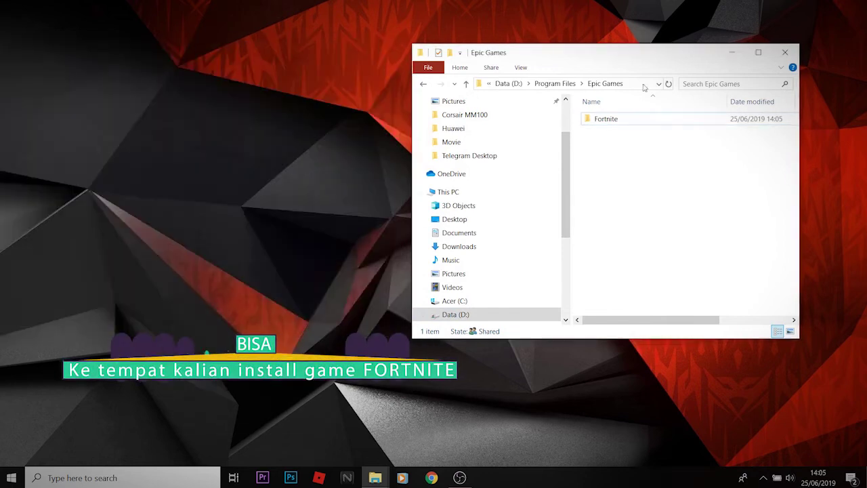
pyautogui.rightClick(665, 144)
pyautogui.click(684, 237)
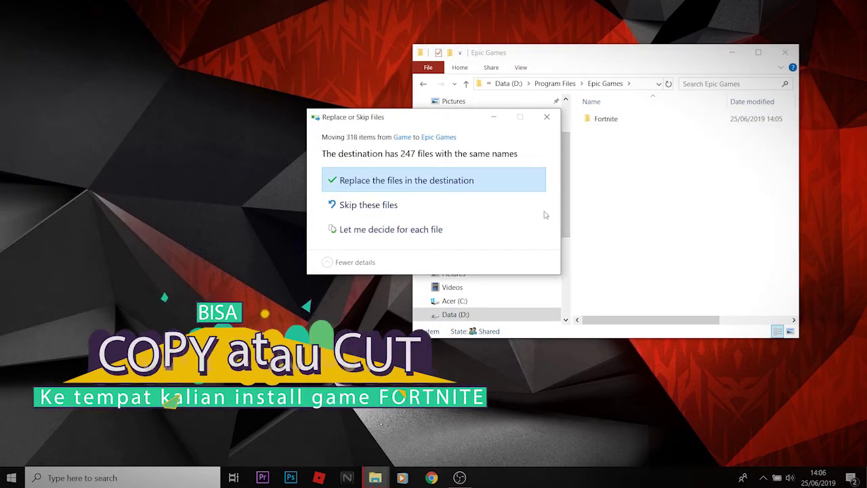
pyautogui.click(455, 187)
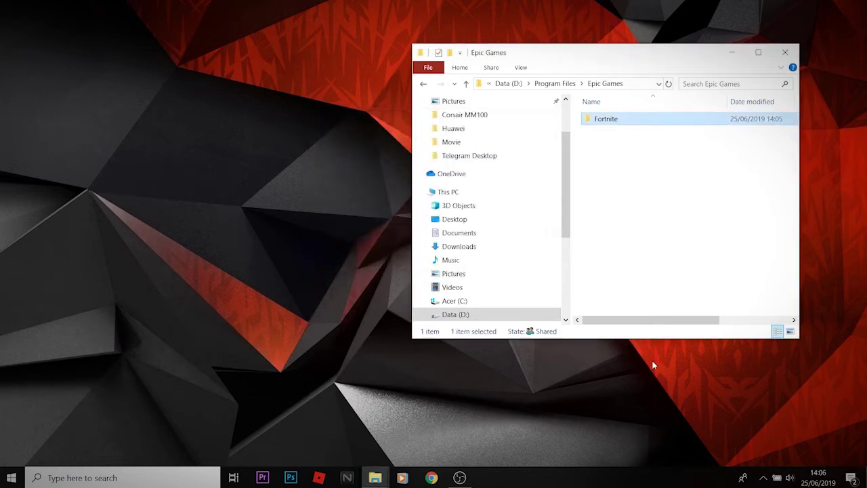
pyautogui.click(732, 53)
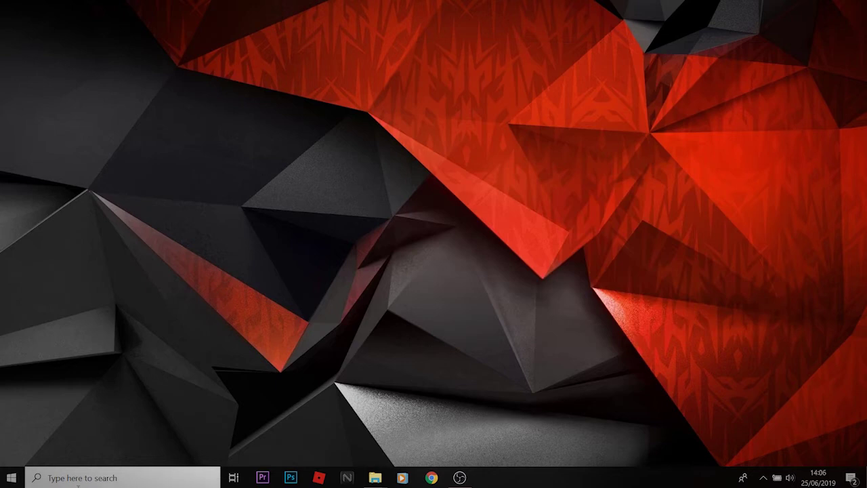
# - Reopen the Epic Games Launcher, resume the Fortnite installation from Quick launch, and open the downloads list
pyautogui.click(136, 476)
pyautogui.write('epic')
pyautogui.press('Return')
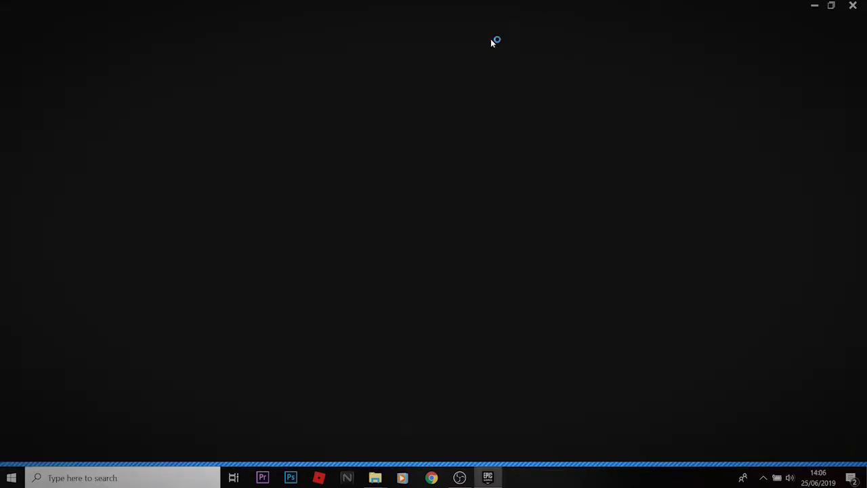
pyautogui.click(759, 106)
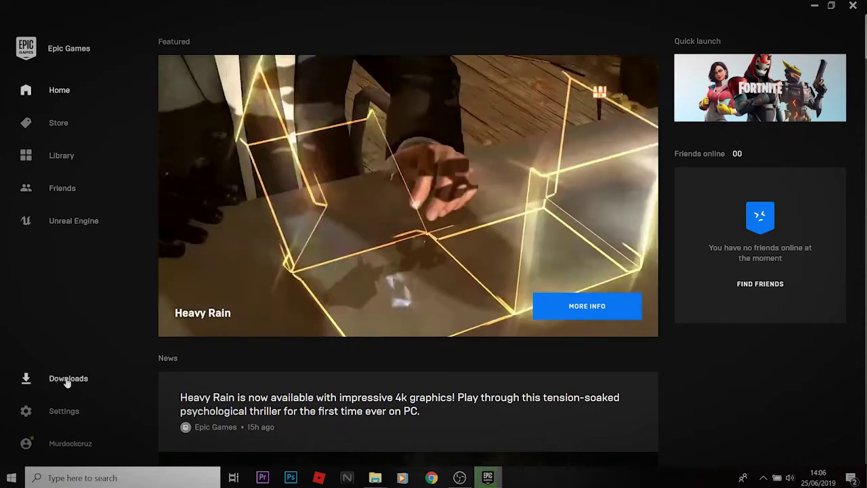
pyautogui.click(67, 380)
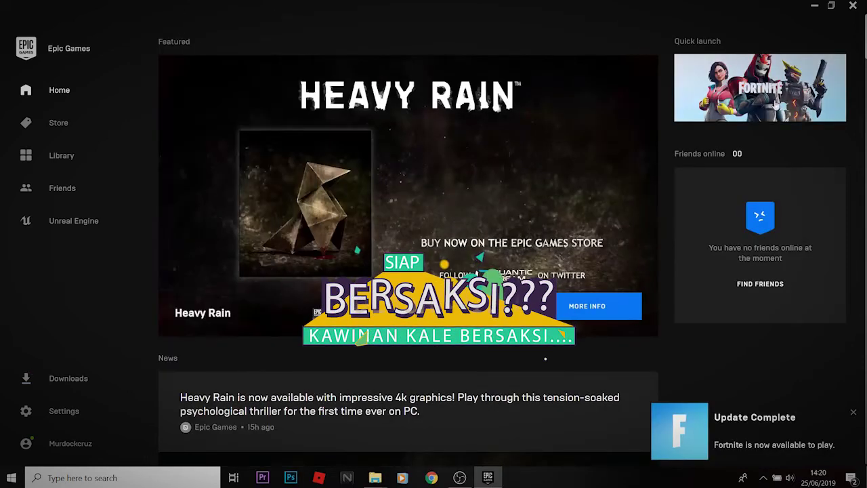
# - Launch Fortnite from Quick launch and start a Squads match with Fill
pyautogui.click(783, 103)
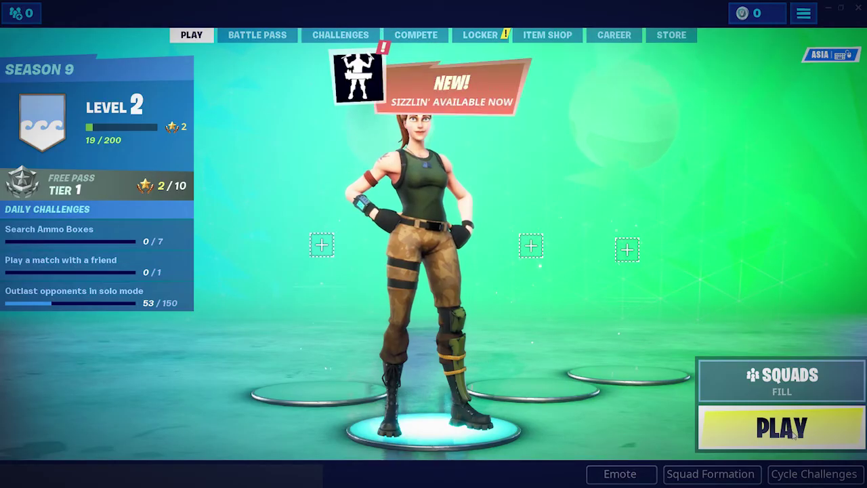
pyautogui.click(792, 433)
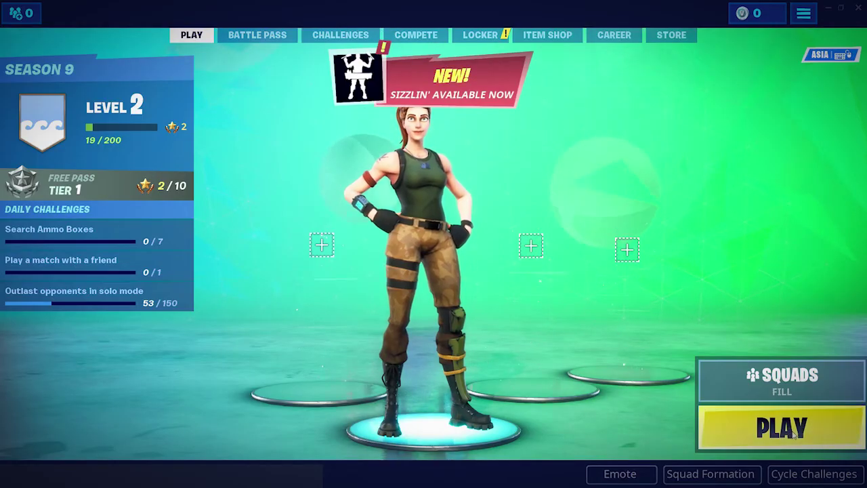
pyautogui.click(443, 166)
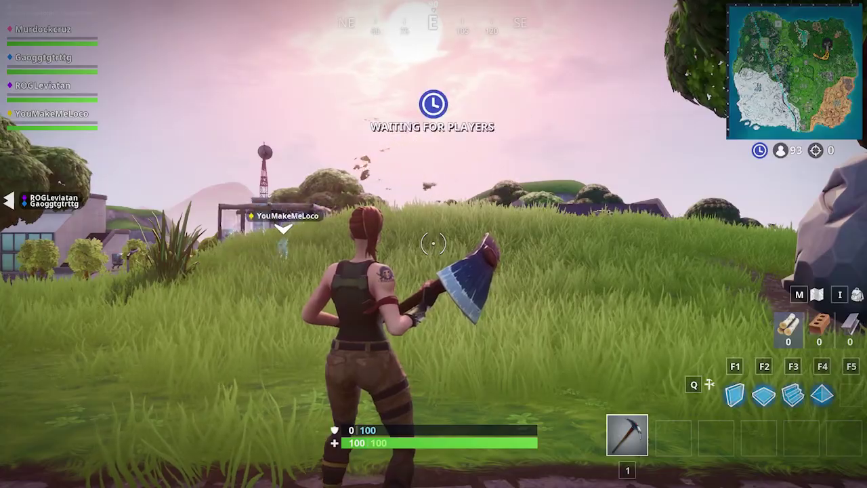
# - Walk the character forward in the pre-match waiting area
pyautogui.press('w')
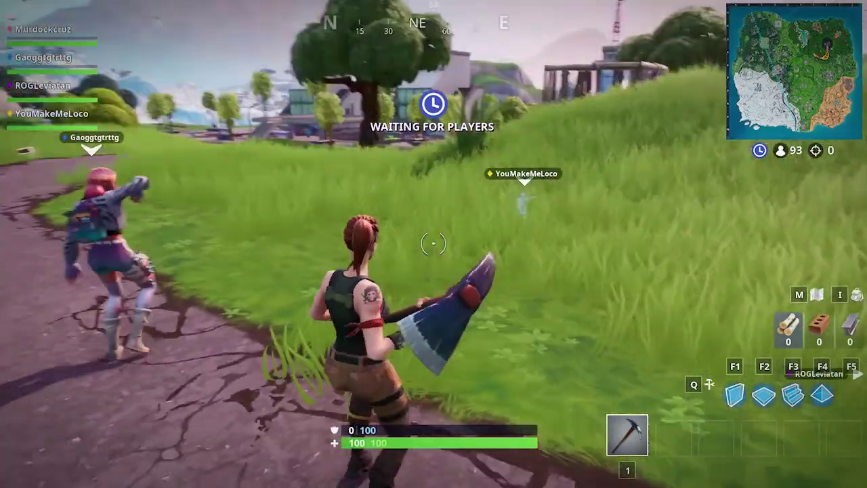
pyautogui.press('w')
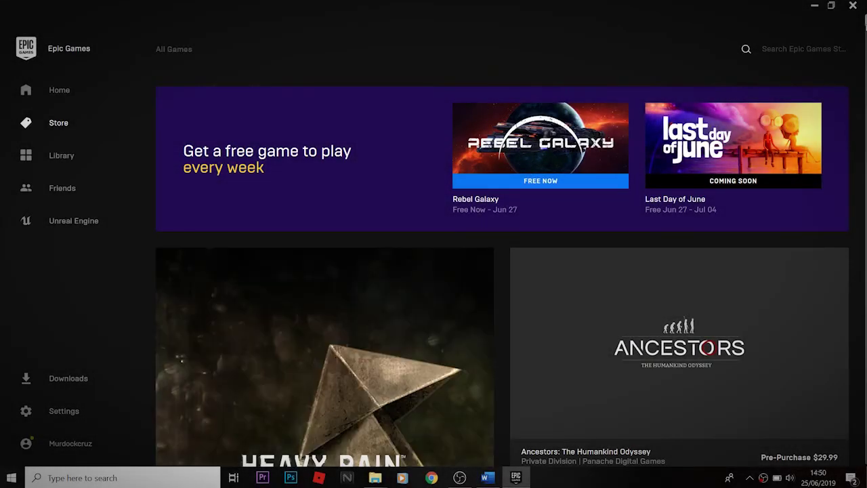
pyautogui.scroll(-5, 768, 101)
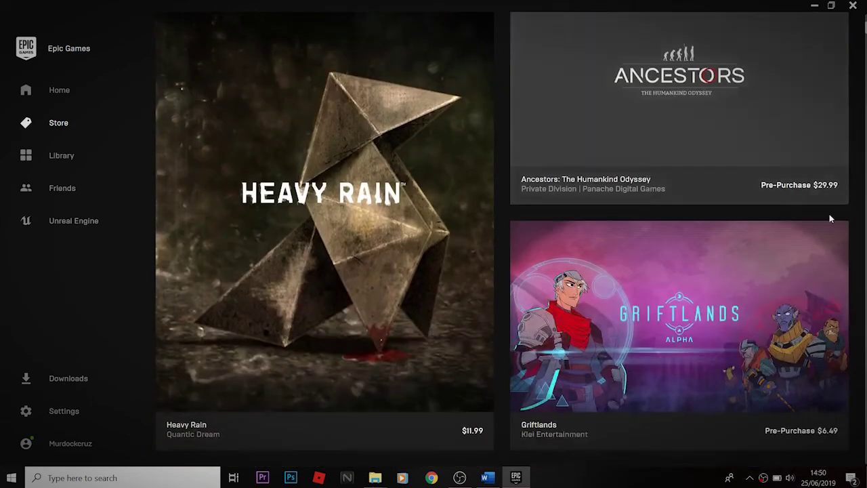
pyautogui.scroll(-8, 830, 219)
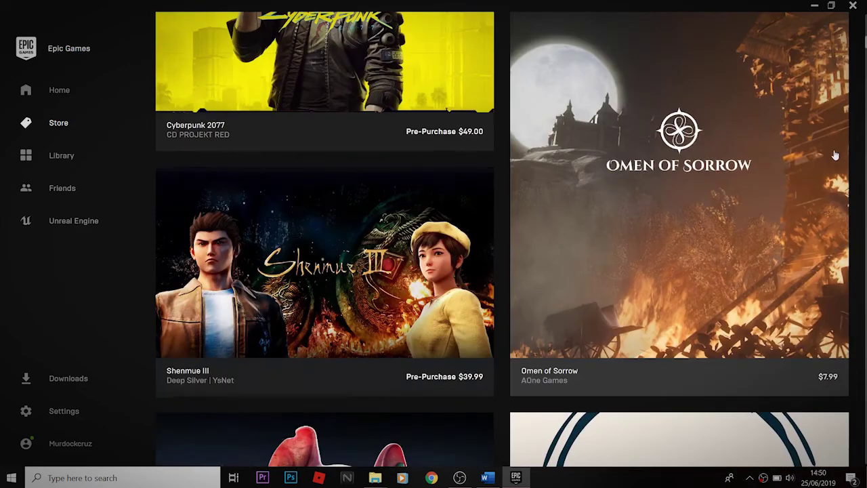
pyautogui.scroll(-6, 833, 161)
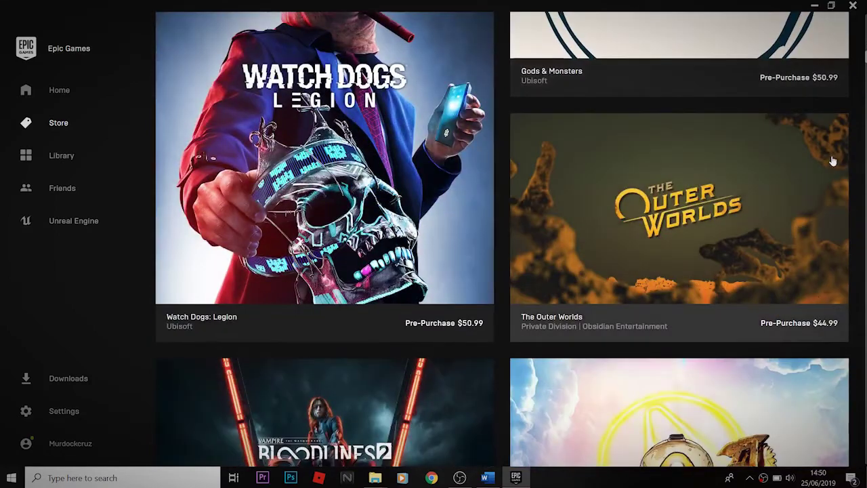
pyautogui.scroll(15, 501, 237)
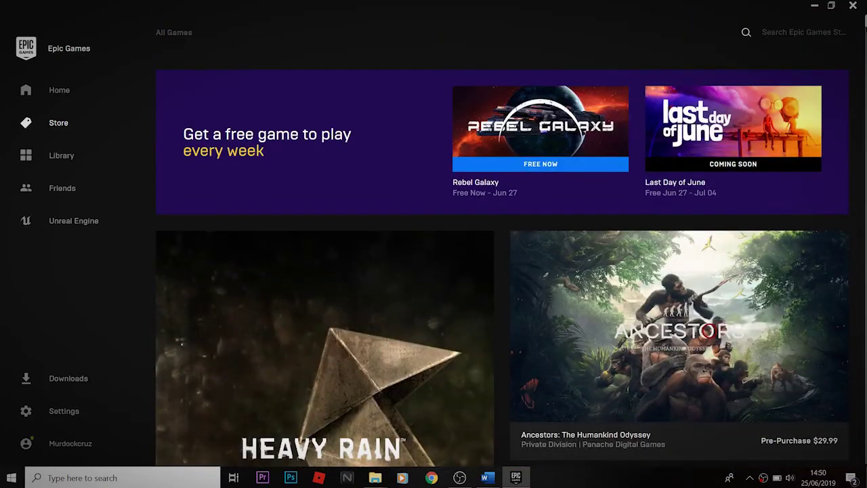
pyautogui.scroll(-10, 501, 237)
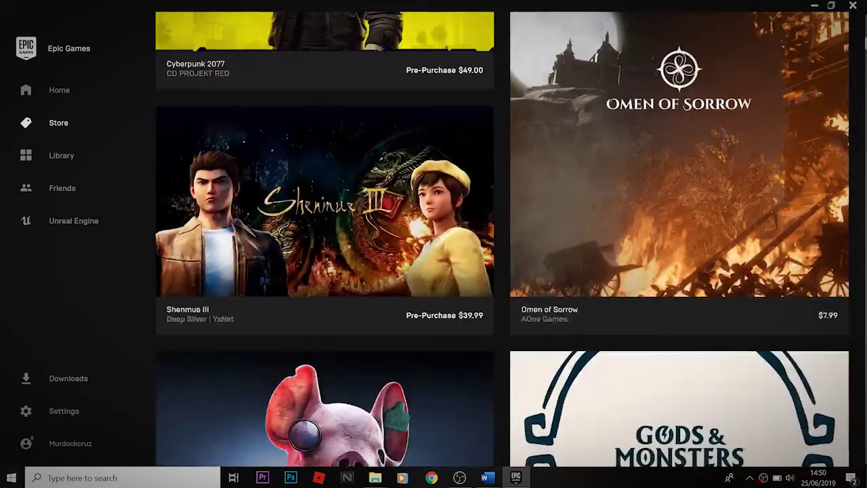
pyautogui.scroll(-3, 501, 237)
pyautogui.scroll(13, 806, 95)
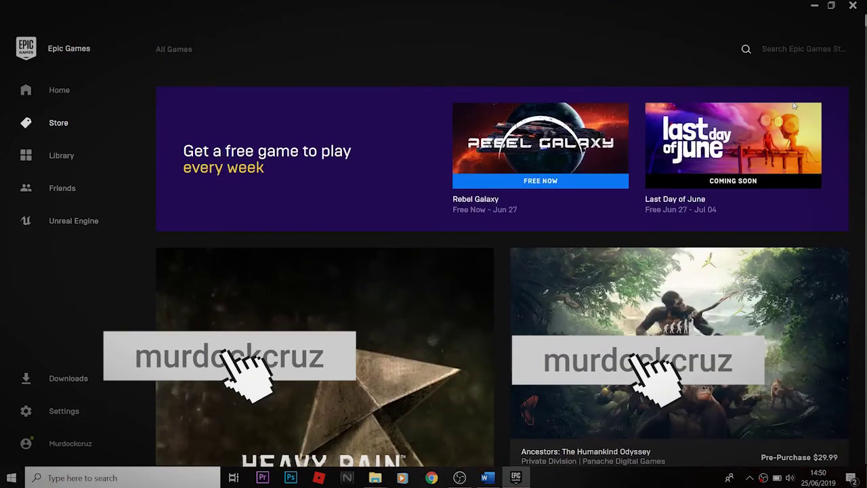